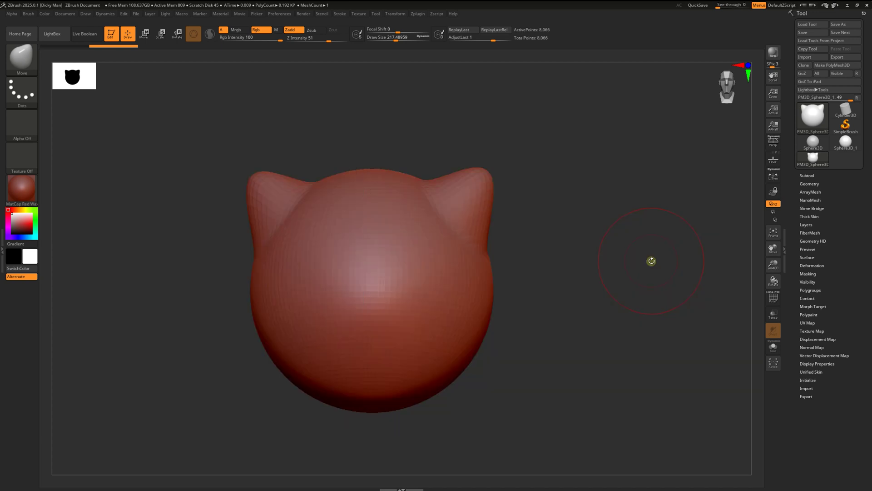
# Enlarge the silhouette thumbnail of the cat head to a size of 231.
pyautogui.keyDown('shift'); pyautogui.moveTo(651, 260); pyautogui.dragTo(598, 226); pyautogui.keyUp('shift')
pyautogui.keyDown('shift'); pyautogui.moveTo(658, 241); pyautogui.dragTo(576, 231); pyautogui.keyUp('shift')
pyautogui.moveTo(637, 284)
pyautogui.mouseDown()
pyautogui.moveTo(629, 151)
pyautogui.moveTo(616, 257)
pyautogui.moveTo(636, 259)
pyautogui.moveTo(569, 251)
pyautogui.moveTo(634, 230)
pyautogui.mouseUp()
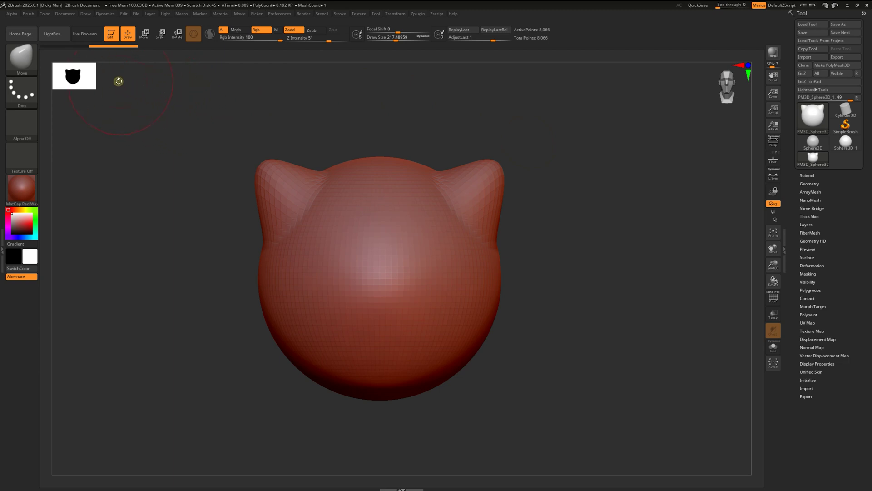
pyautogui.moveTo(100, 92); pyautogui.dragTo(125, 86)
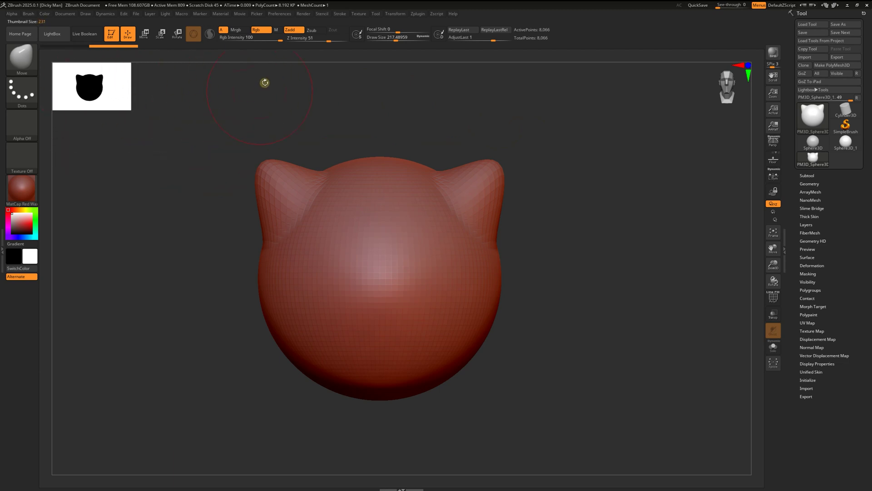
# Toggle the thumbnail display off and back on in the Thumbnail preferences.
pyautogui.click(278, 14)
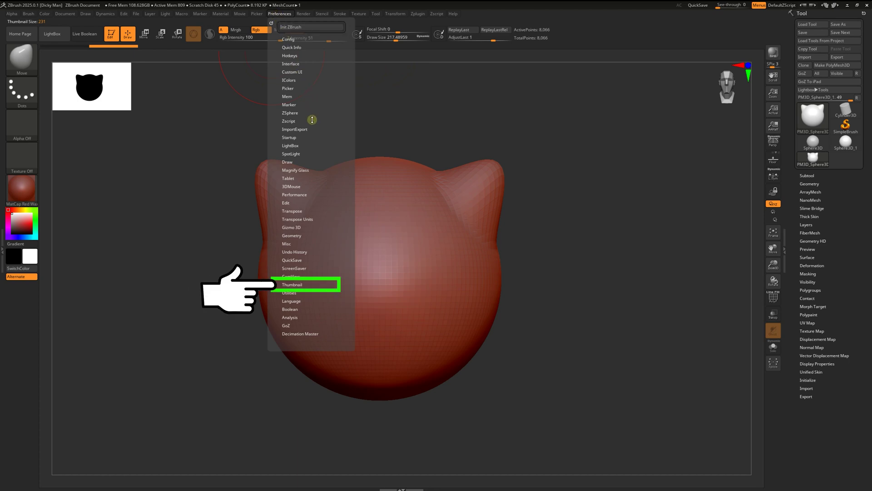
pyautogui.click(292, 284)
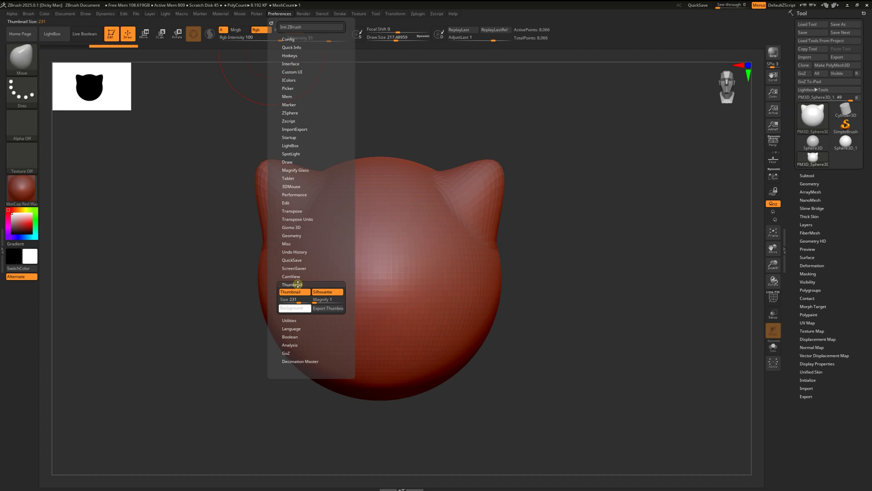
pyautogui.click(294, 292)
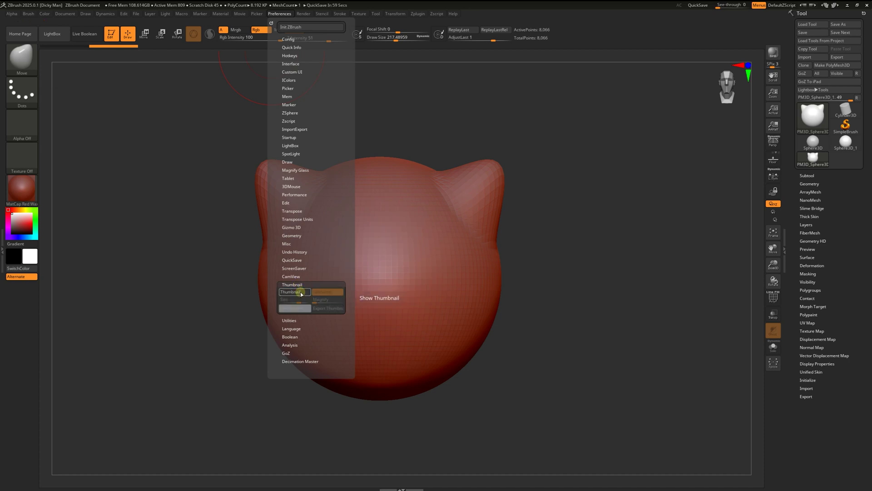
pyautogui.click(301, 293)
pyautogui.click(301, 293)
pyautogui.click(301, 293)
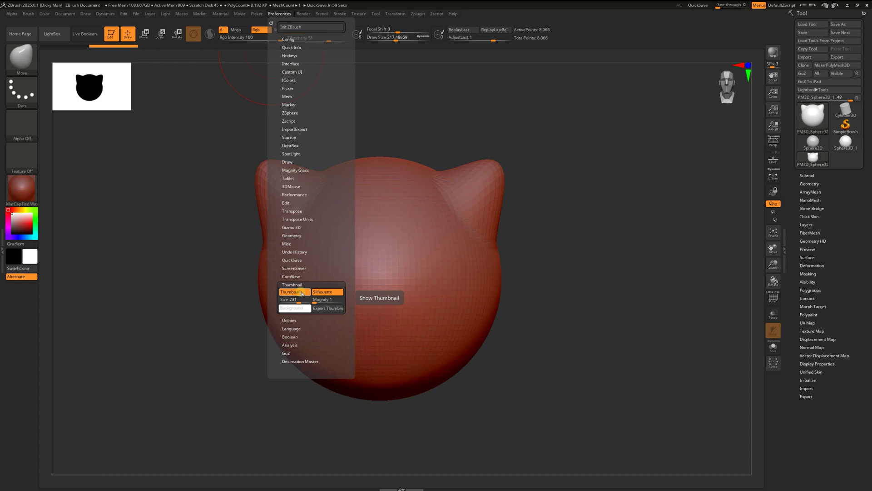
# Turn off the thumbnail's Silhouette mode to show the model with its shaded material.
pyautogui.click(336, 294)
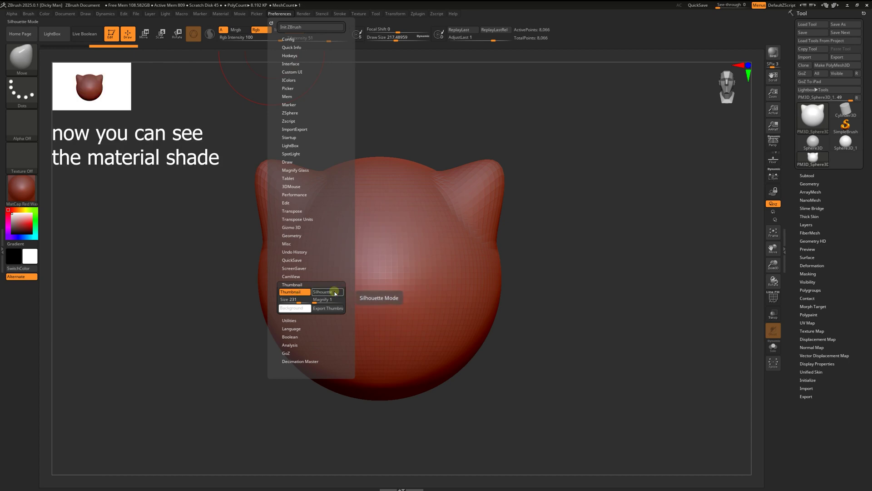
pyautogui.click(335, 294)
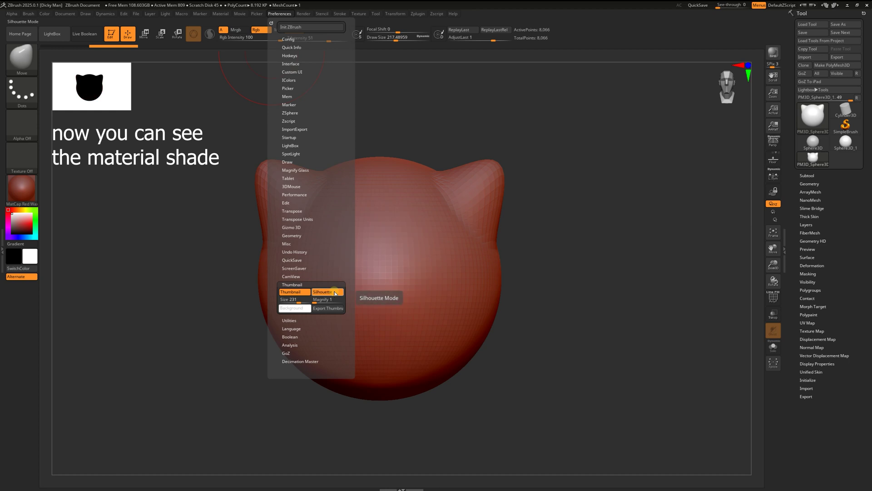
pyautogui.click(335, 294)
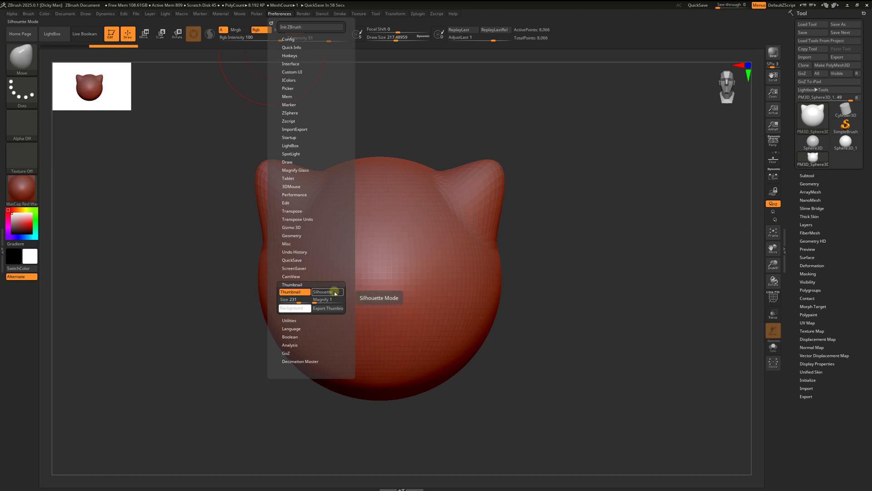
# Reduce the thumbnail size to 206 and pick white as its background color.
pyautogui.moveTo(299, 301); pyautogui.dragTo(84, 236)
pyautogui.click(279, 14)
pyautogui.moveTo(298, 309); pyautogui.dragTo(30, 255)
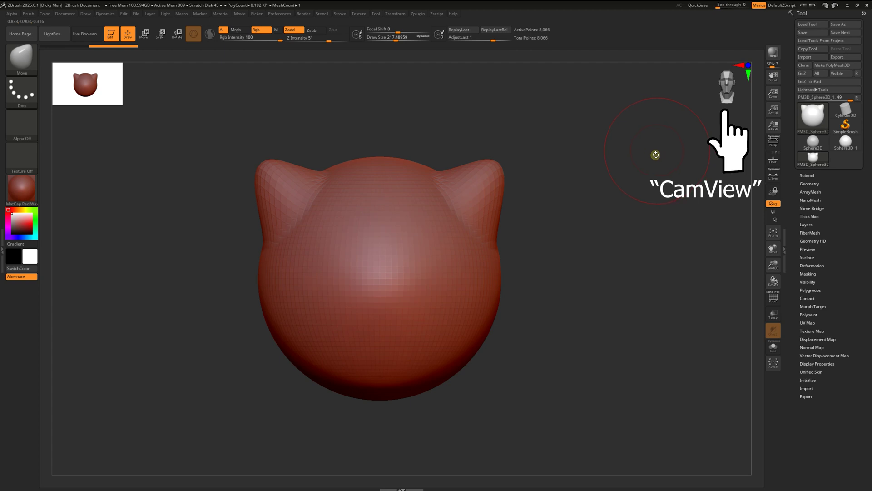
# Toggle CamView off and back on in the preferences, and make its orientation head larger.
pyautogui.moveTo(656, 155); pyautogui.dragTo(667, 177)
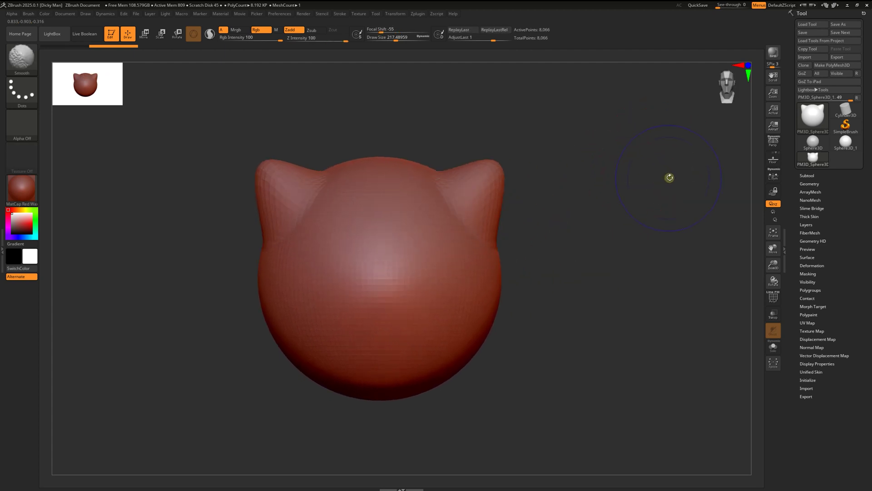
pyautogui.click(282, 15)
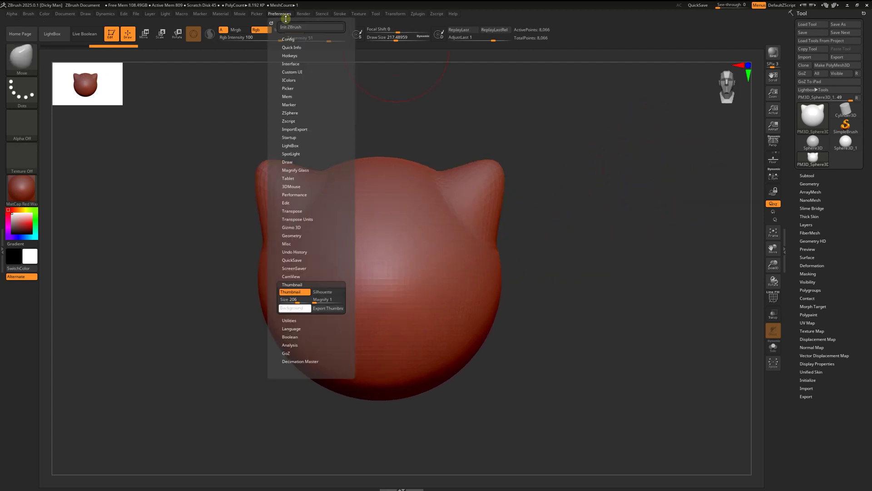
pyautogui.click(297, 283)
pyautogui.click(295, 275)
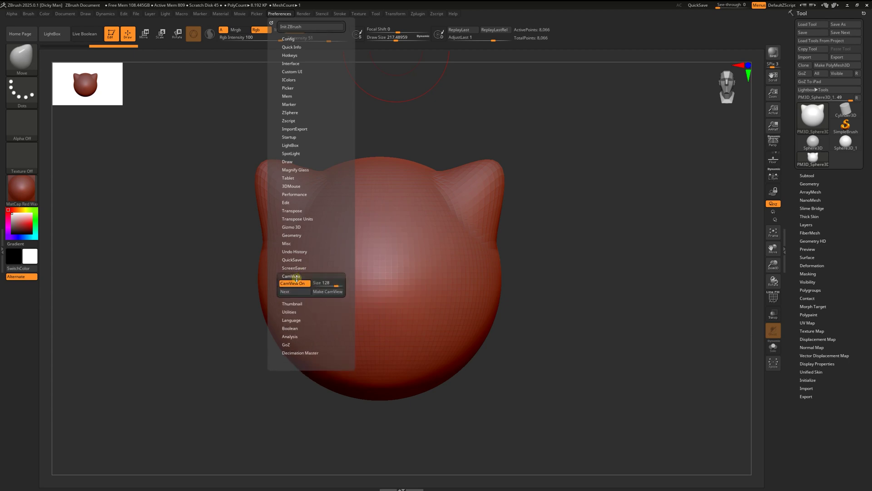
pyautogui.click(300, 283)
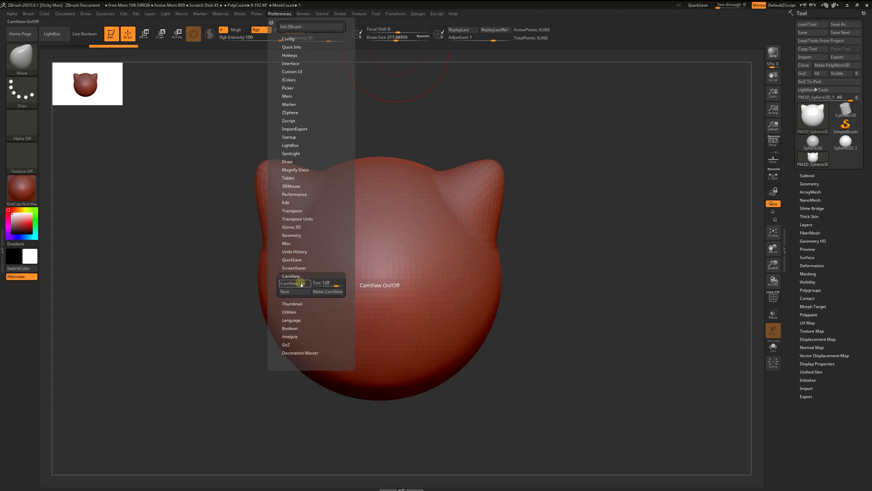
pyautogui.click(300, 283)
pyautogui.moveTo(333, 283)
pyautogui.mouseDown()
pyautogui.moveTo(326, 283)
pyautogui.moveTo(346, 283)
pyautogui.moveTo(337, 283)
pyautogui.mouseUp()
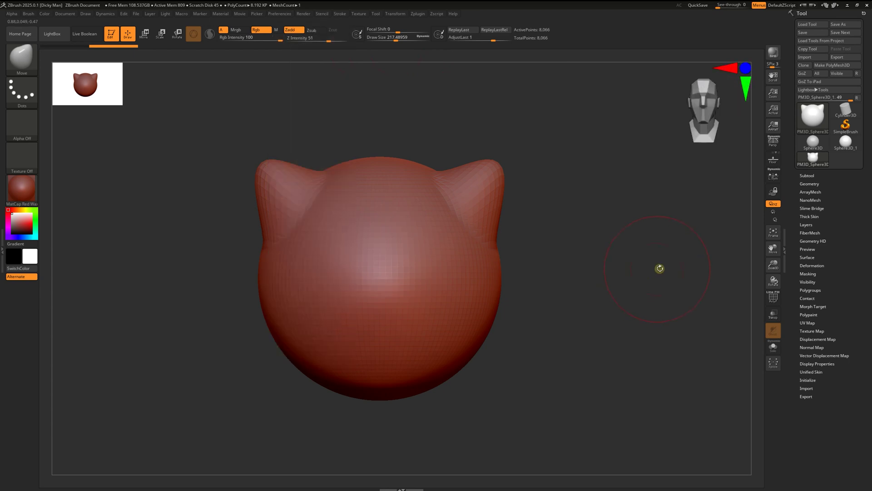
# Turn on the floor grid and add its two vertical planes, the red and the blue one.
pyautogui.moveTo(659, 268); pyautogui.dragTo(672, 286)
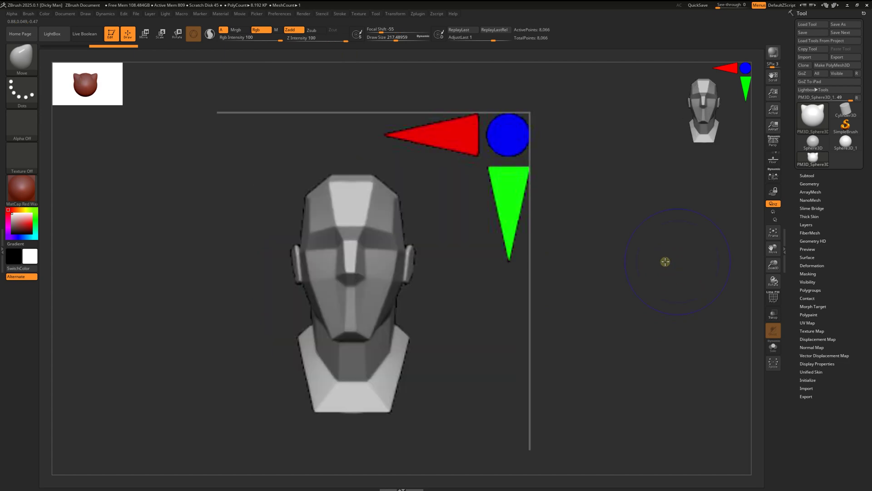
pyautogui.press('shift')
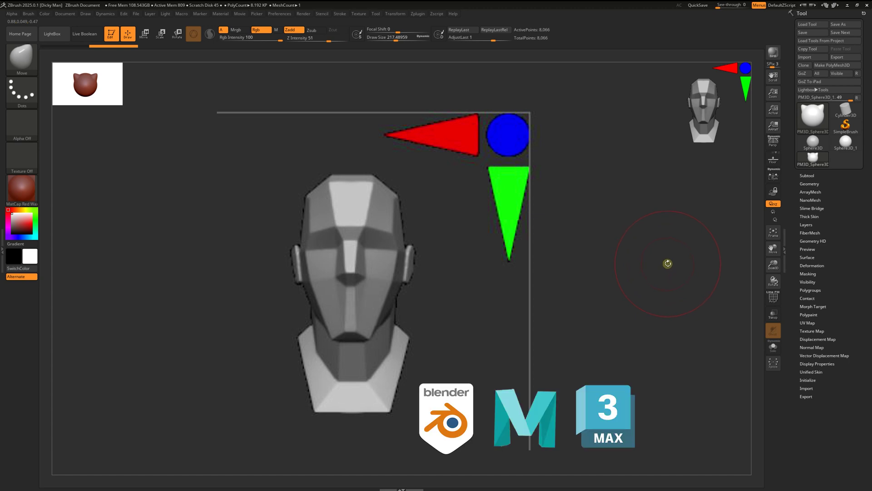
pyautogui.click(774, 162)
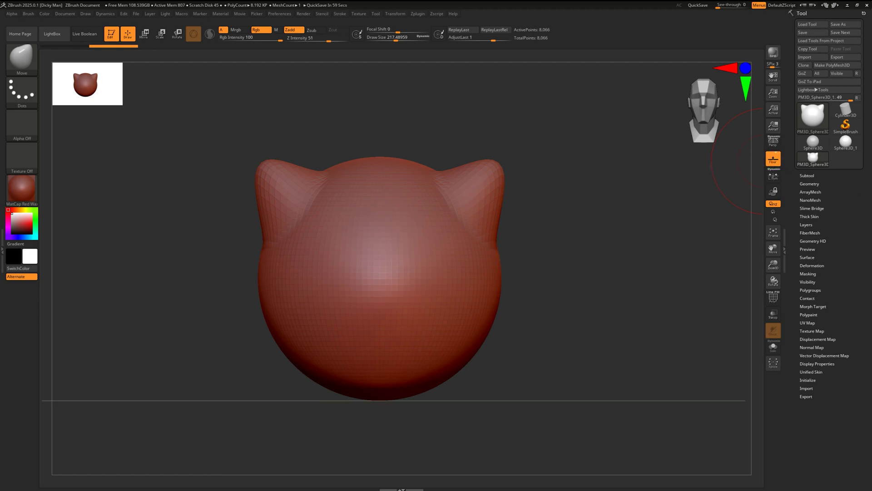
pyautogui.moveTo(634, 236); pyautogui.dragTo(624, 275, button='right')
pyautogui.keyDown('ctrl'); pyautogui.moveTo(625, 275); pyautogui.dragTo(650, 247, button='right'); pyautogui.keyUp('ctrl')
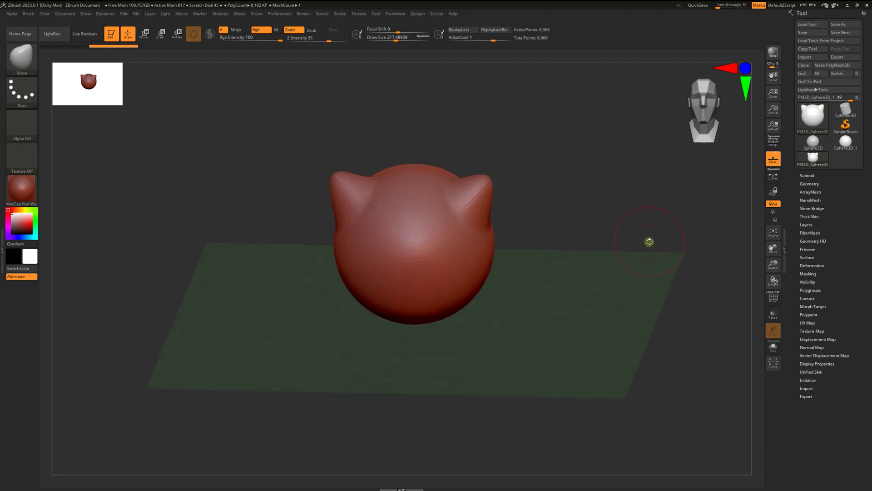
pyautogui.moveTo(649, 216)
pyautogui.mouseDown(button='right')
pyautogui.moveTo(633, 213)
pyautogui.moveTo(651, 217)
pyautogui.mouseUp(button='right')
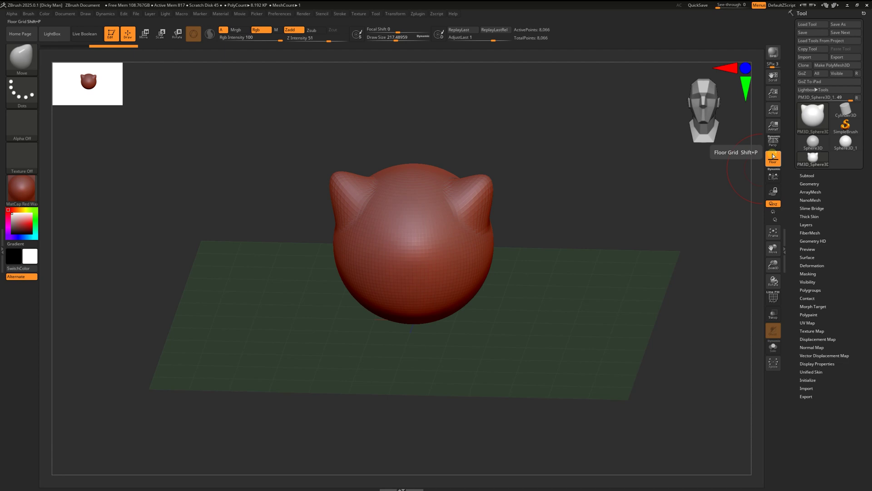
pyautogui.click(774, 155)
pyautogui.click(780, 154)
pyautogui.moveTo(645, 223)
pyautogui.keyDown('ctrl'); pyautogui.mouseDown(button='right')
pyautogui.moveTo(633, 202)
pyautogui.moveTo(630, 250)
pyautogui.moveTo(659, 234)
pyautogui.moveTo(660, 249)
pyautogui.moveTo(643, 301)
pyautogui.moveTo(641, 230)
pyautogui.mouseUp(button='right'); pyautogui.keyUp('ctrl')
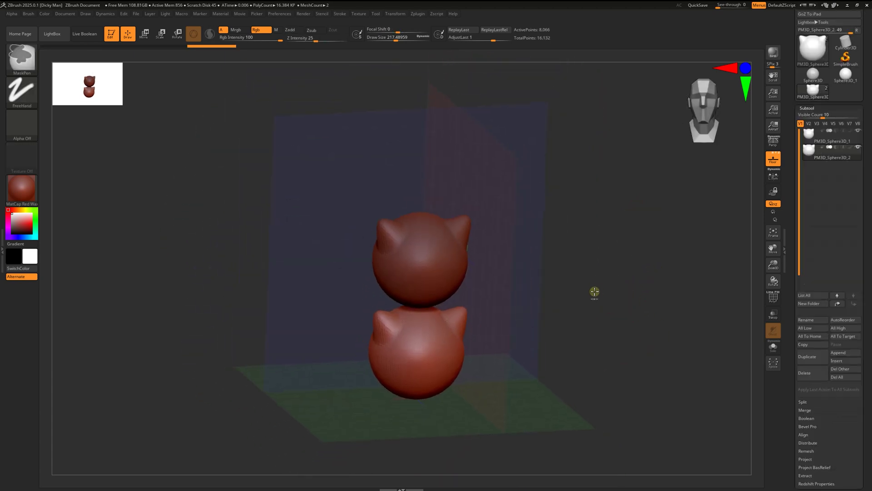
# Duplicate the cat head subtool and move the copy straight down below the original.
pyautogui.moveTo(593, 292); pyautogui.dragTo(585, 271, button='right')
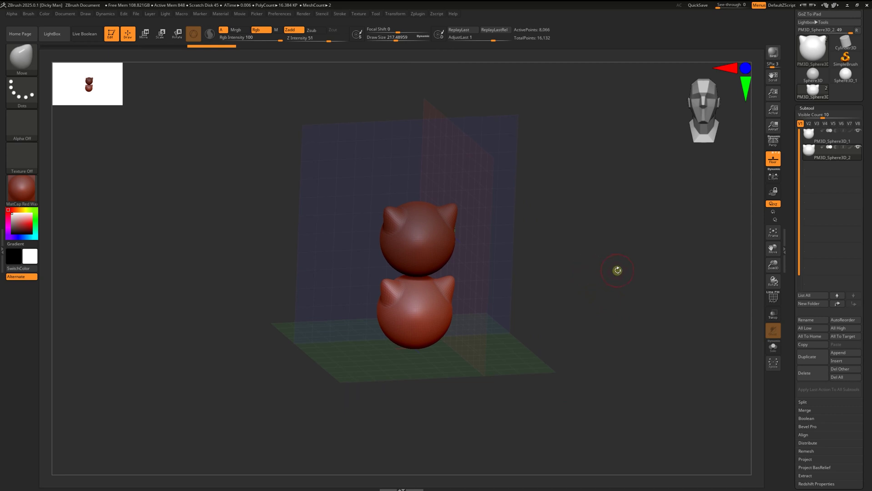
pyautogui.hotkey('ctrl', 'shift', 'd')
pyautogui.press('w')
pyautogui.moveTo(417, 256); pyautogui.dragTo(415, 324)
pyautogui.moveTo(661, 302); pyautogui.dragTo(617, 308, button='right')
pyautogui.press('q')
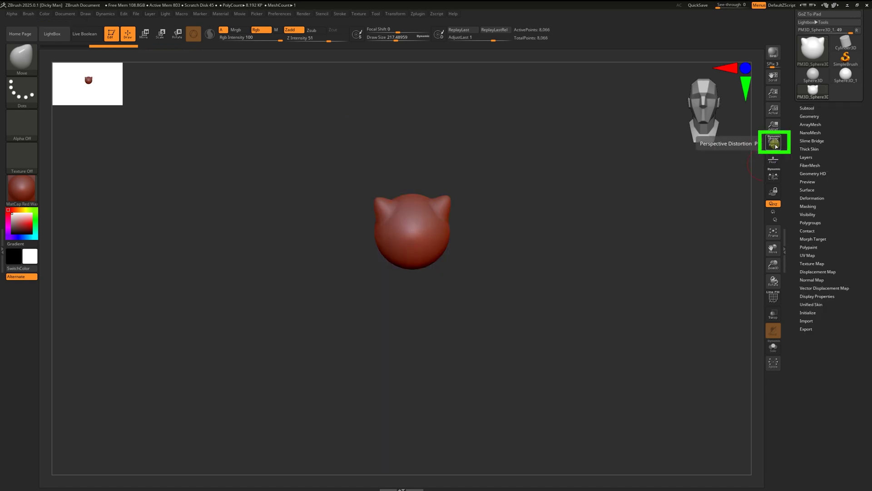
# Turn on perspective distortion and show the floor grid with only its green ground plane.
pyautogui.click(772, 140)
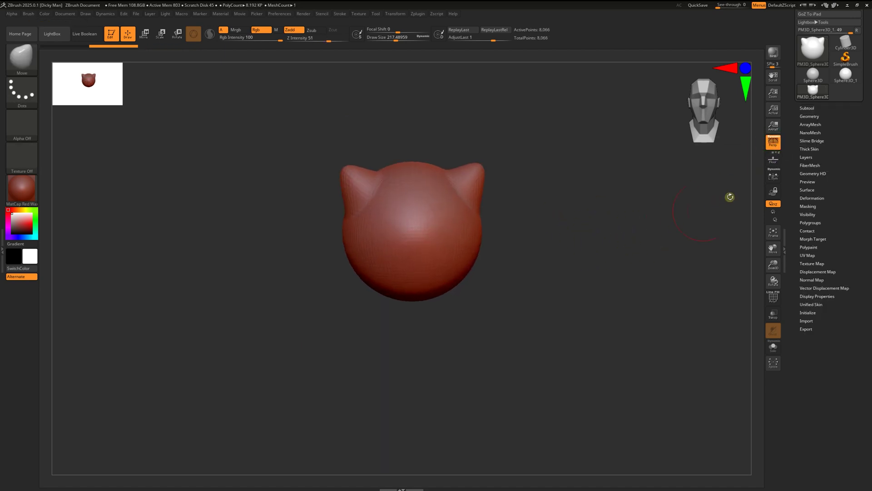
pyautogui.click(773, 160)
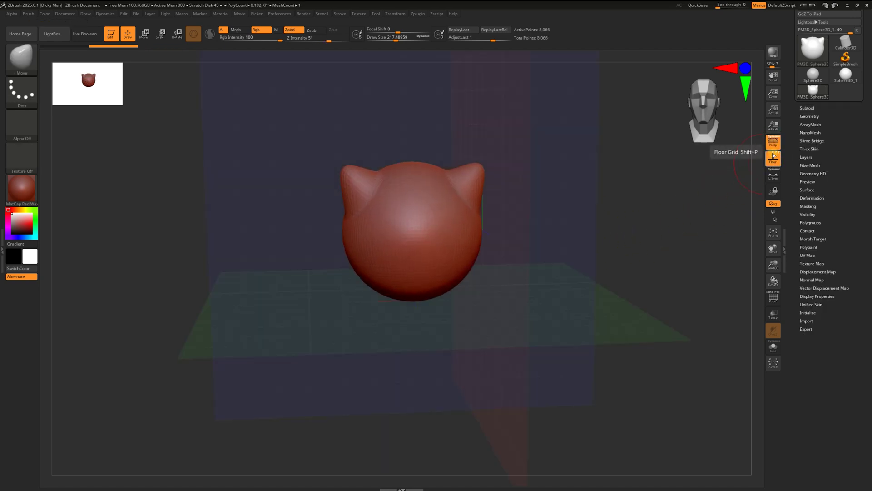
pyautogui.click(771, 152)
pyautogui.click(776, 152)
pyautogui.moveTo(620, 255)
pyautogui.mouseDown()
pyautogui.moveTo(618, 204)
pyautogui.moveTo(619, 240)
pyautogui.moveTo(623, 221)
pyautogui.moveTo(628, 239)
pyautogui.mouseUp()
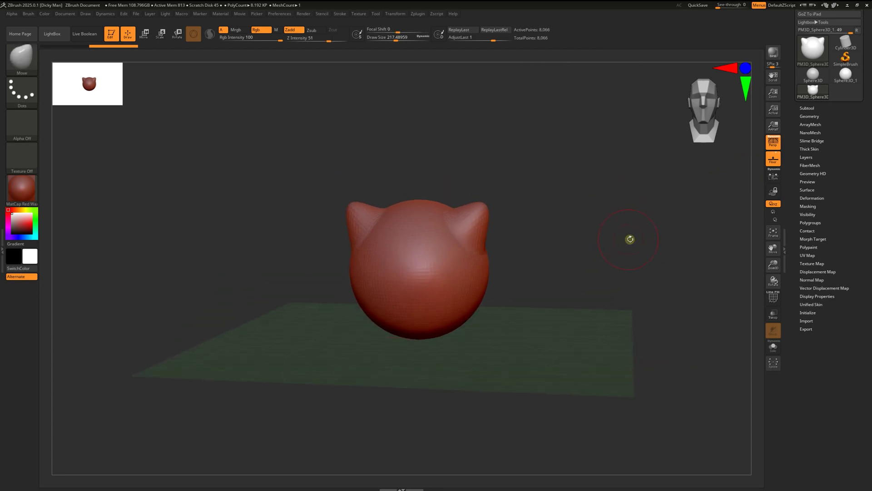
# Try the 18, 24, 28, 35 and 50 mm focal length presets, and set the camera to 85 mm.
pyautogui.click(85, 14)
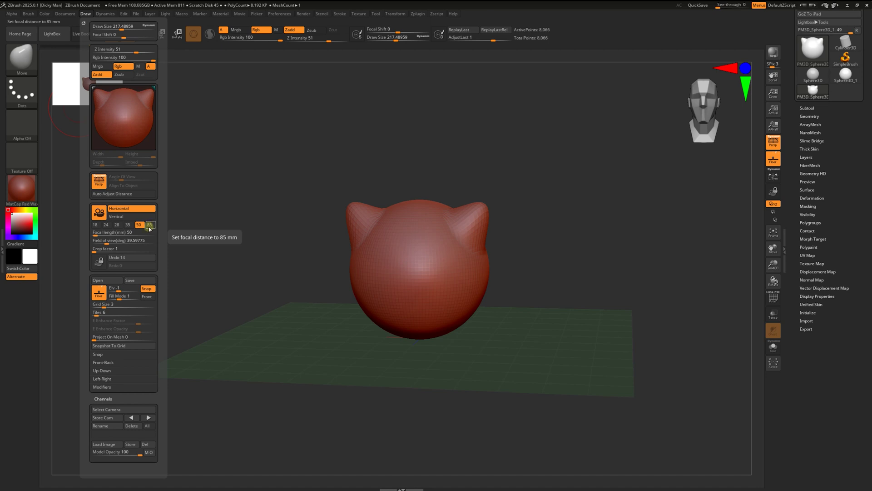
pyautogui.click(95, 224)
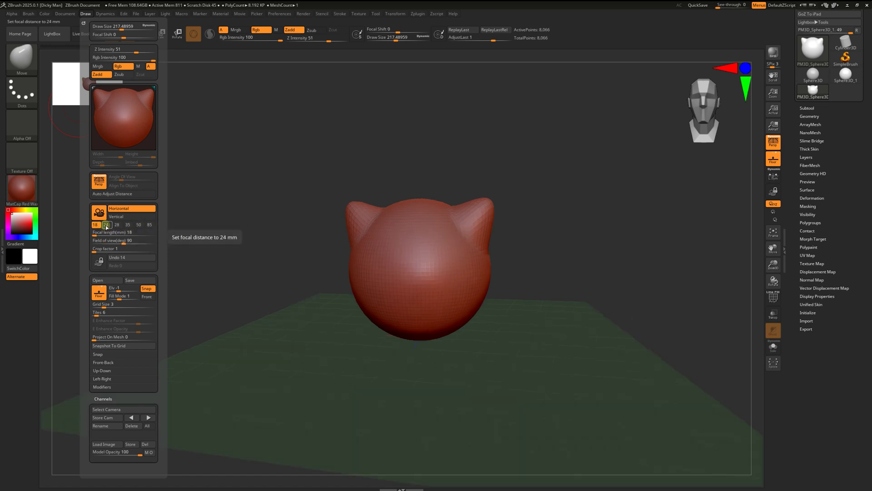
pyautogui.click(106, 224)
pyautogui.click(117, 225)
pyautogui.click(127, 225)
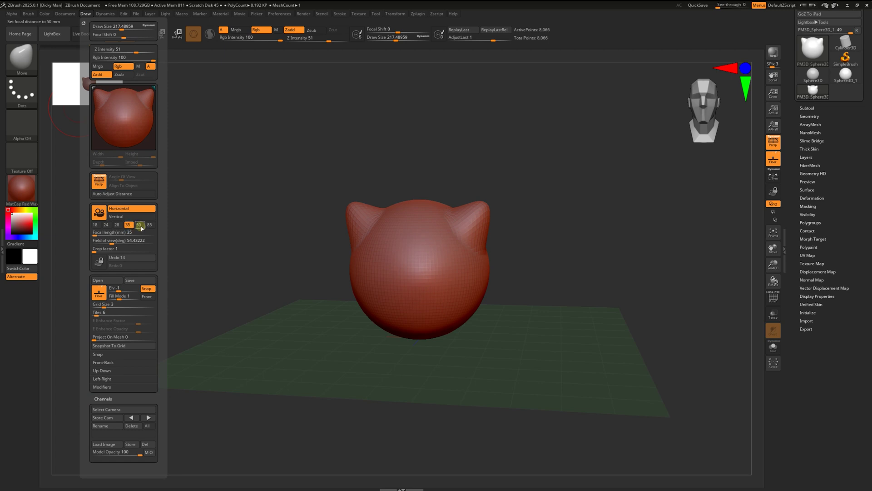
pyautogui.click(139, 224)
pyautogui.click(149, 226)
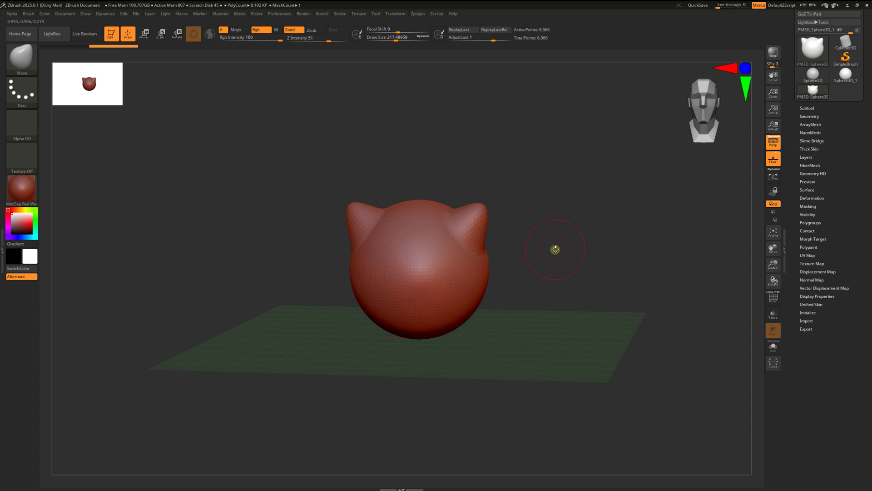
pyautogui.moveTo(556, 249); pyautogui.dragTo(559, 248)
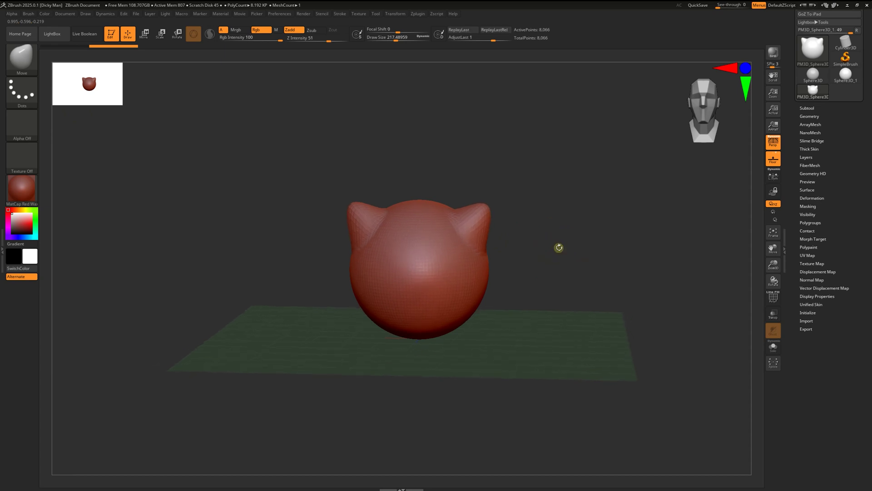